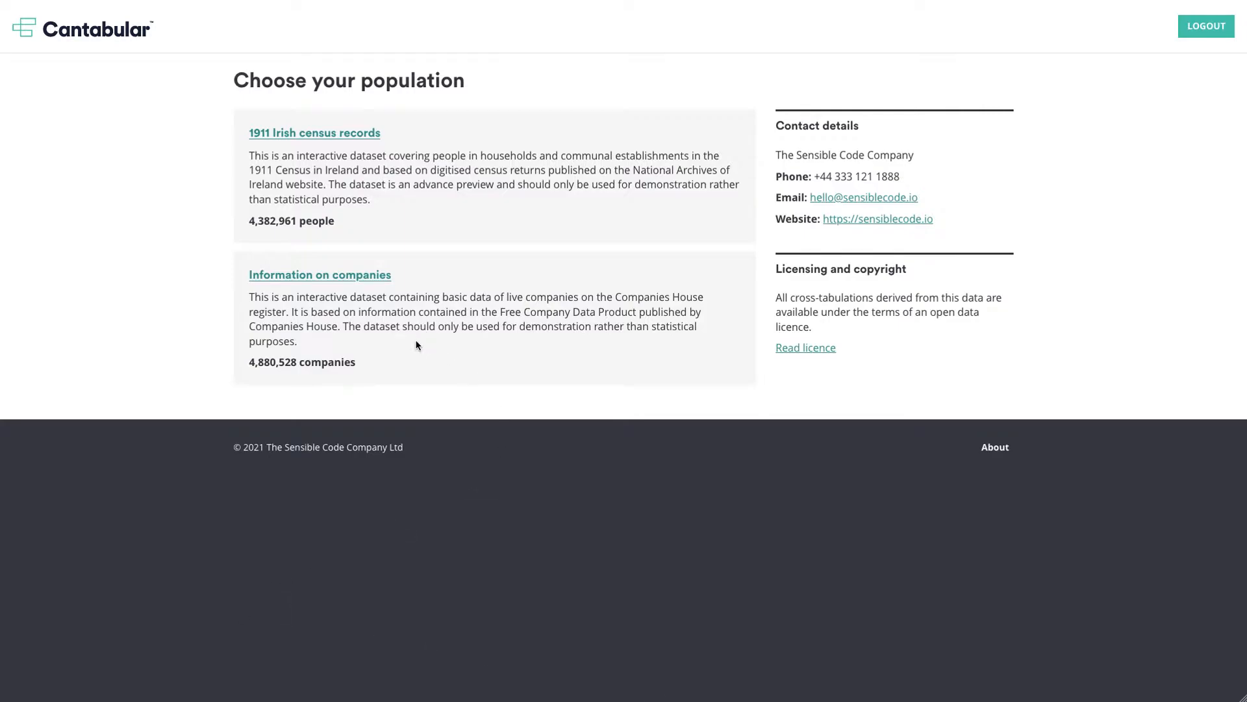
Open the Information on companies dataset, choose Local Authority District as the geography variable, check its category details and save
click(330, 276)
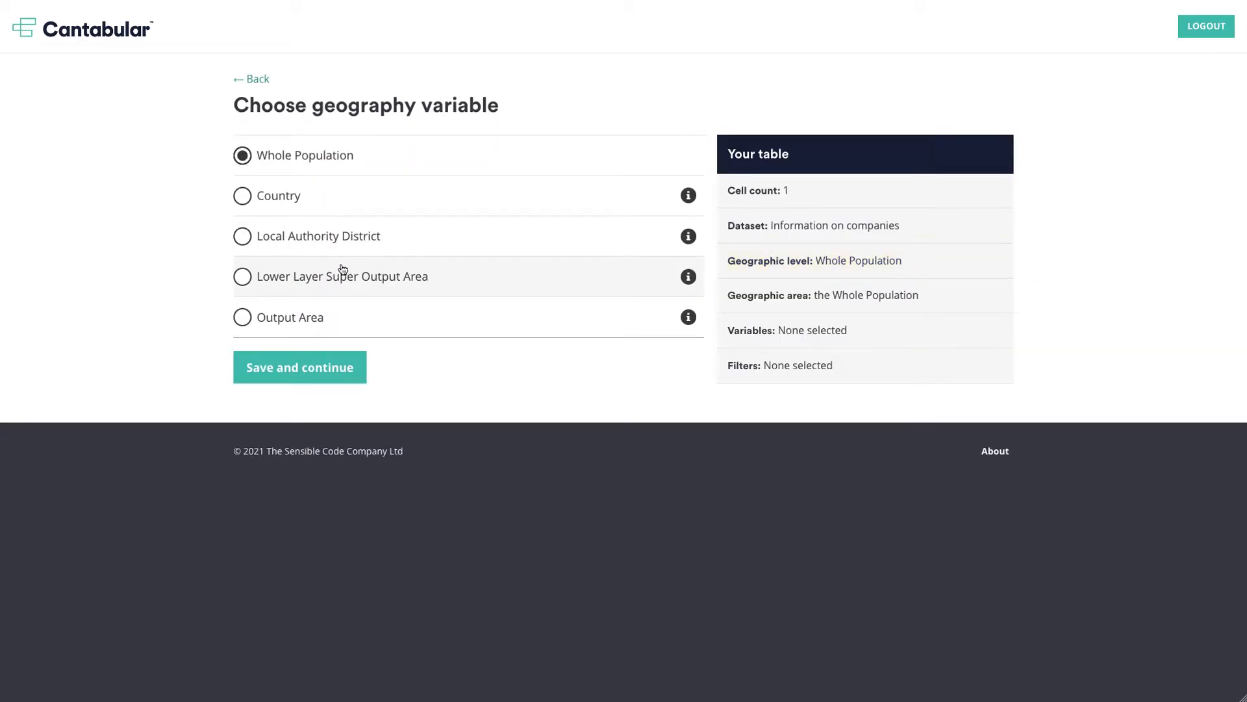
click(308, 237)
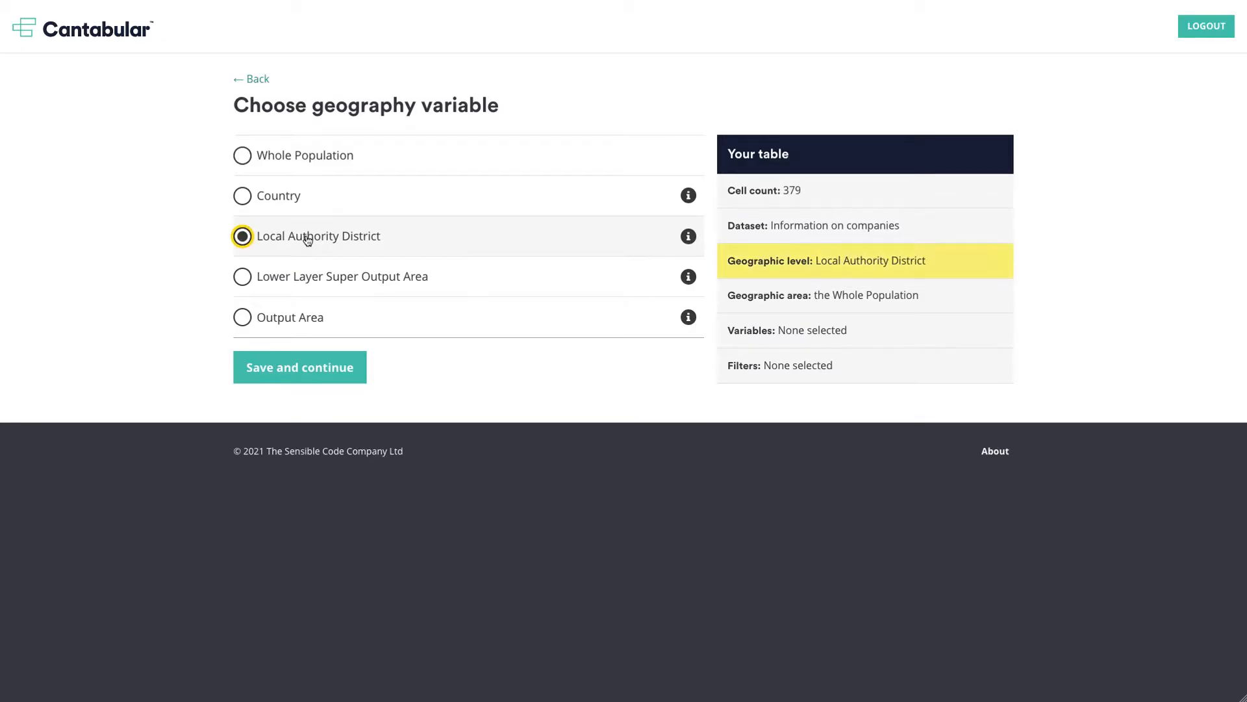
click(689, 238)
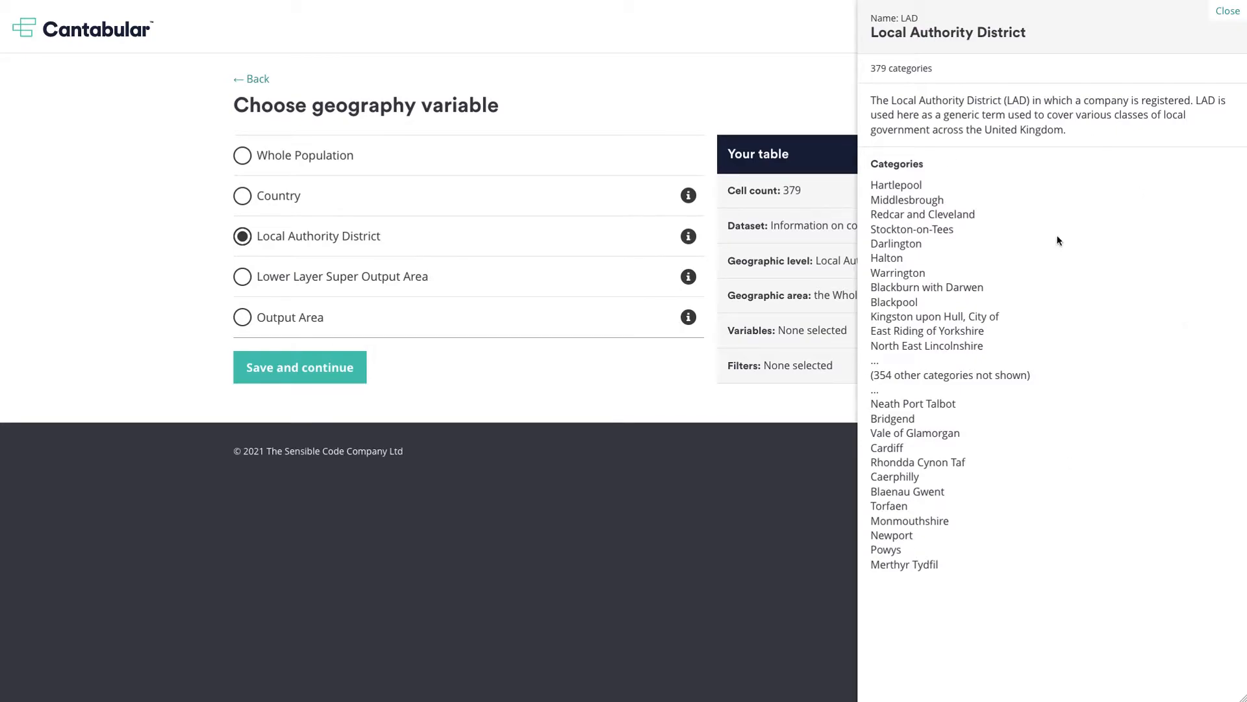
click(576, 362)
click(338, 368)
Find the City of London district with the search term "london", add it as the geographic area and save
click(340, 198)
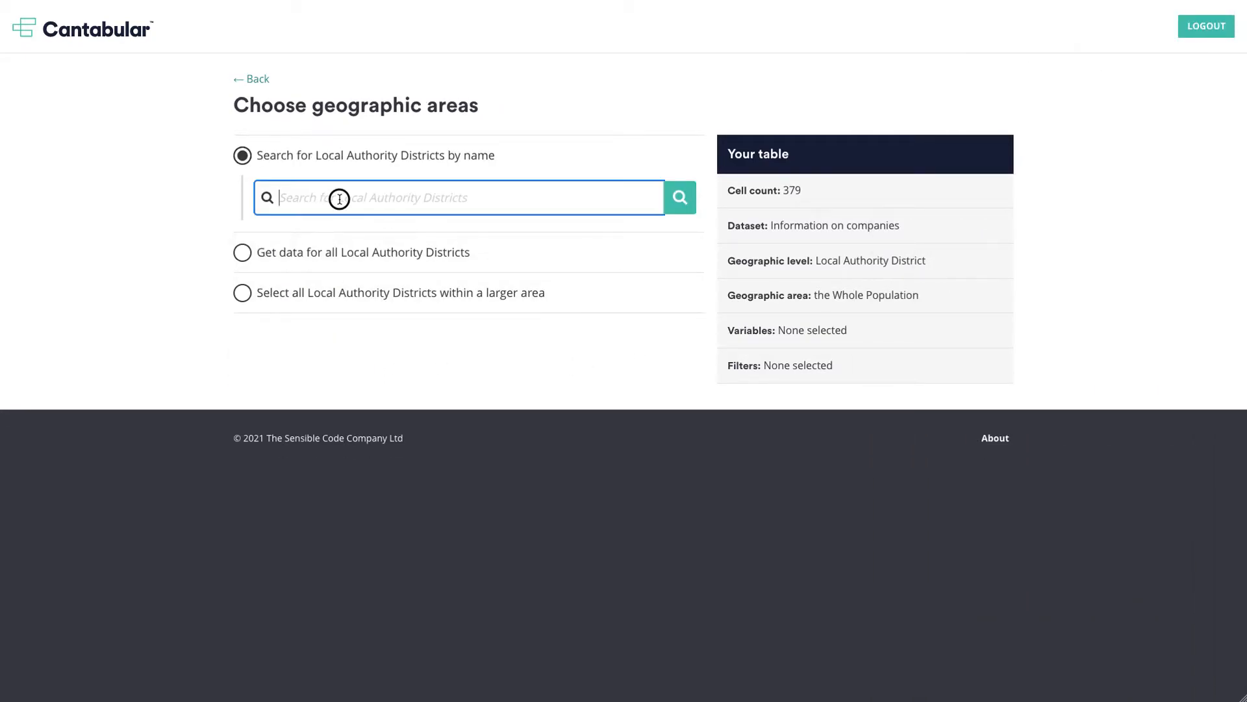
text(london)
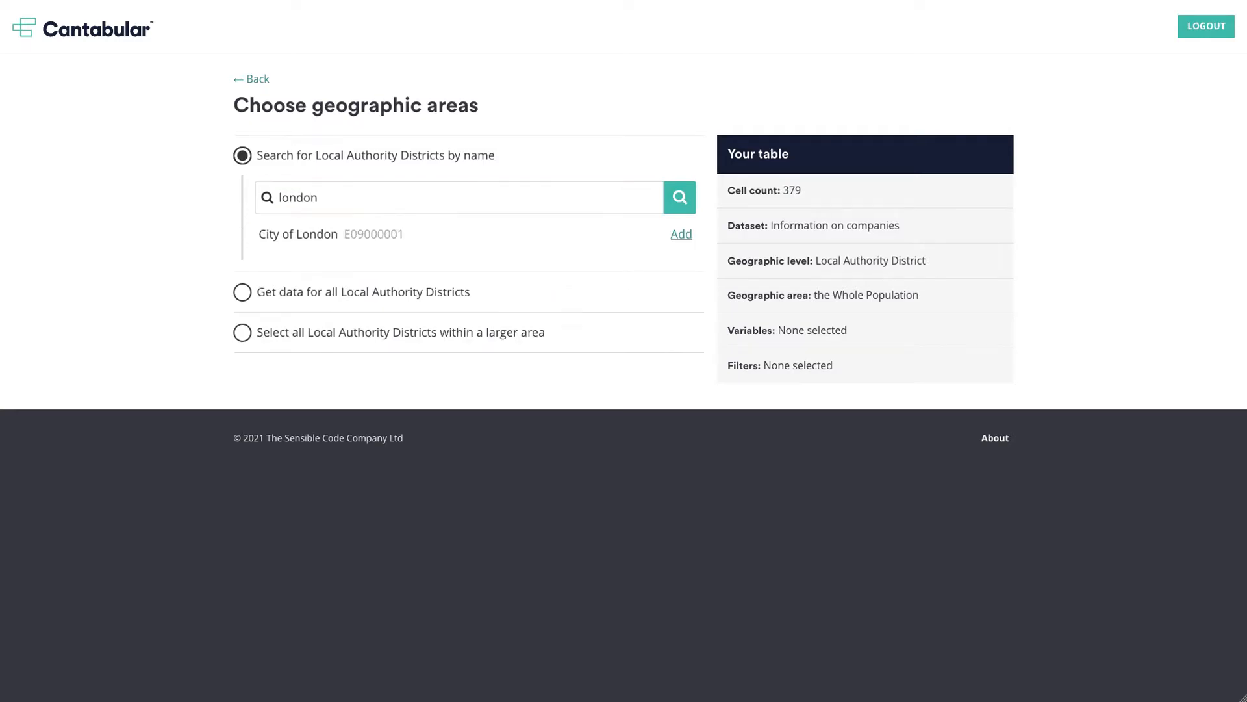
click(321, 245)
click(314, 342)
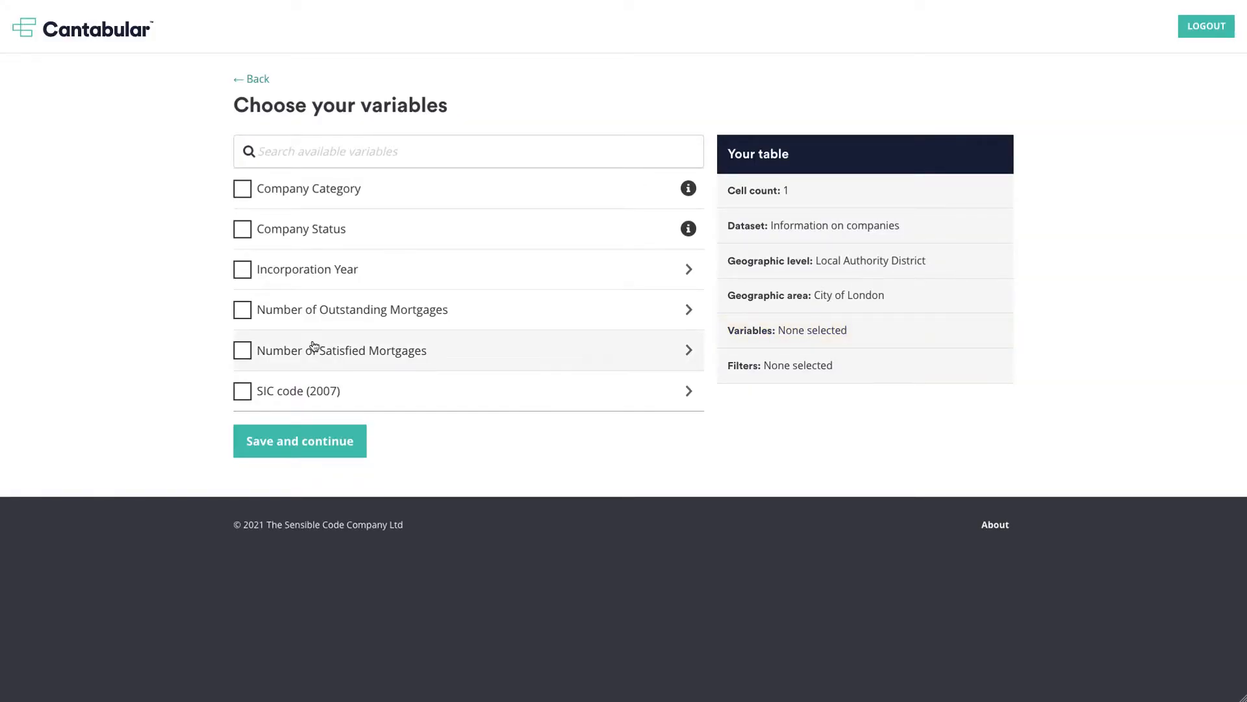
Add SIC code (2007) with 25 categories as the table variable, checking its category details, and review the resulting table preview
click(311, 398)
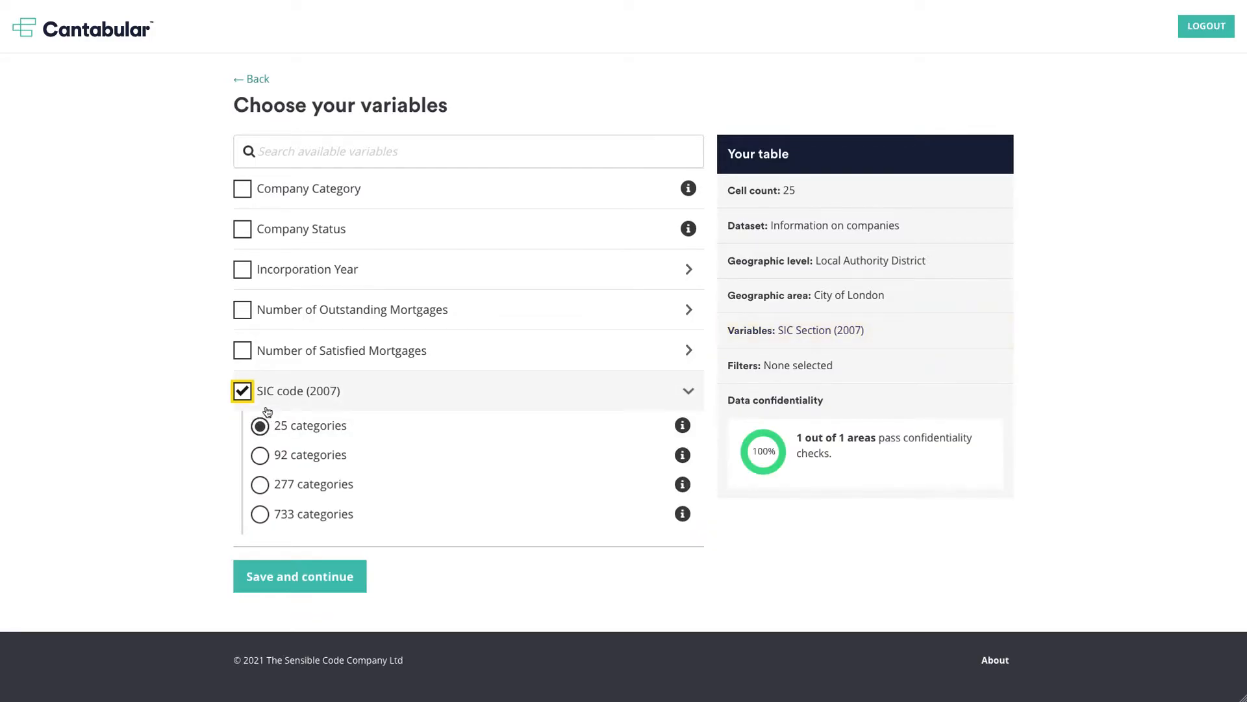
click(682, 426)
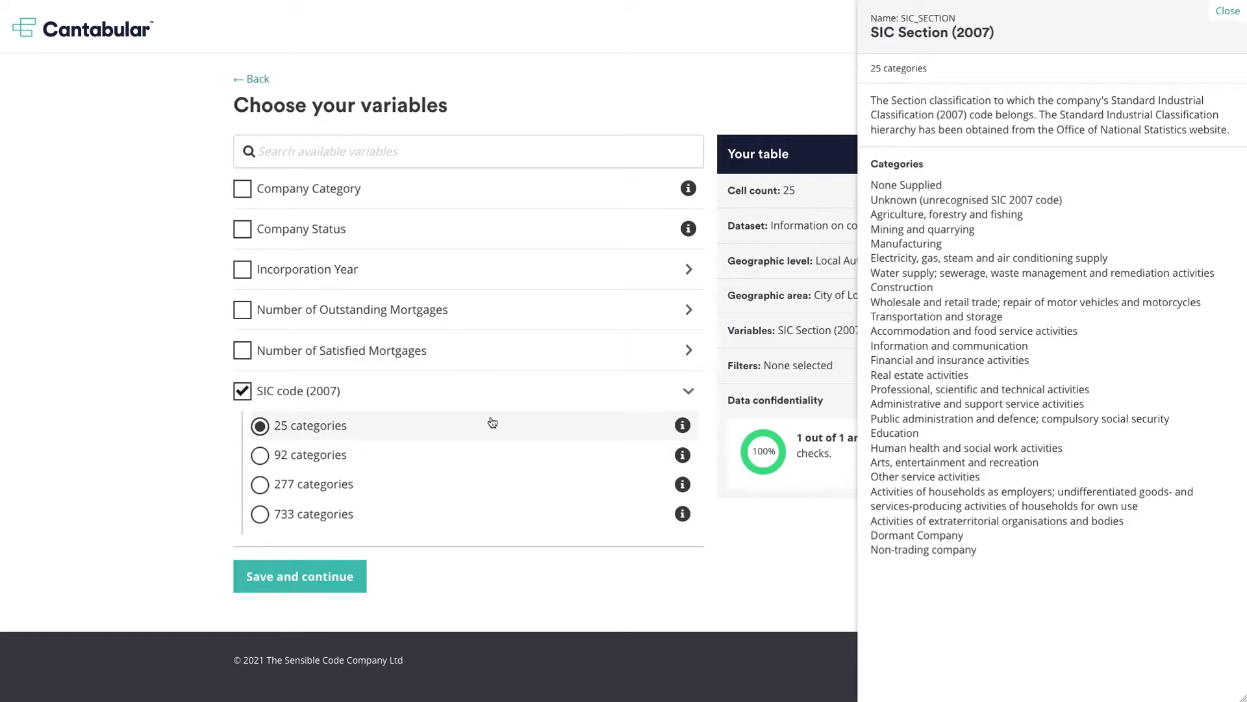
click(321, 590)
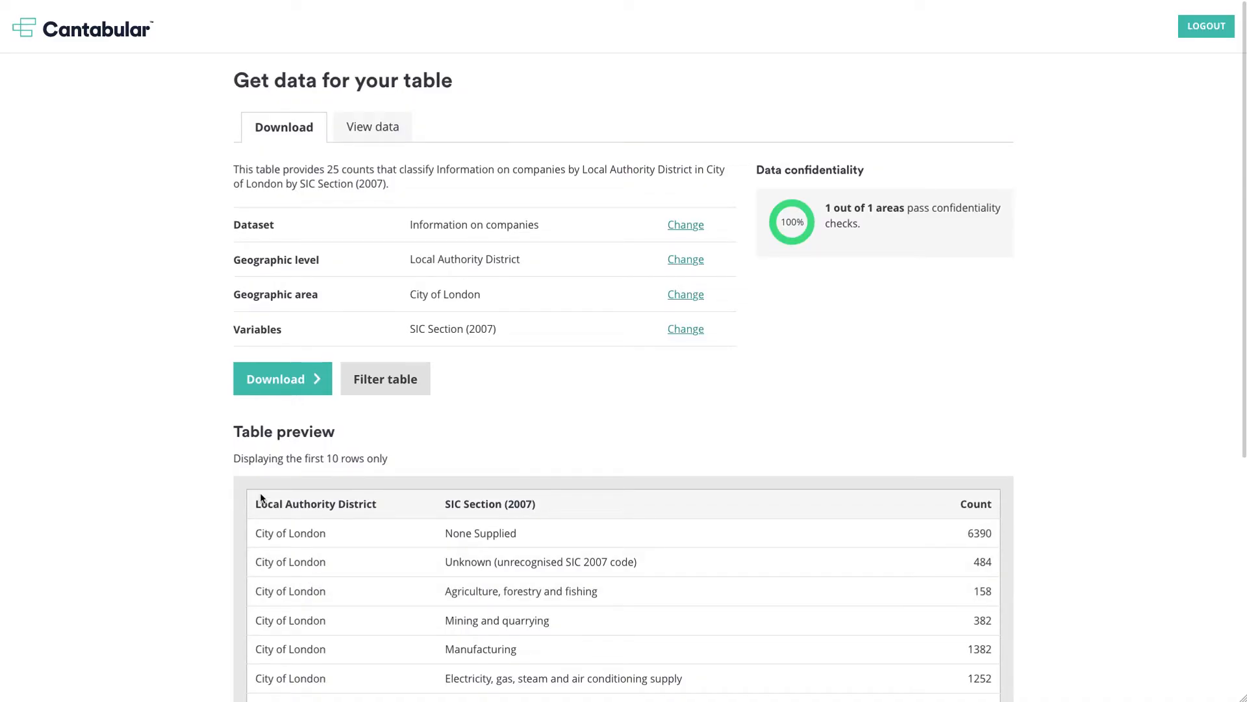
drag(327, 170, 333, 170)
scroll(751, 536, down, 1)
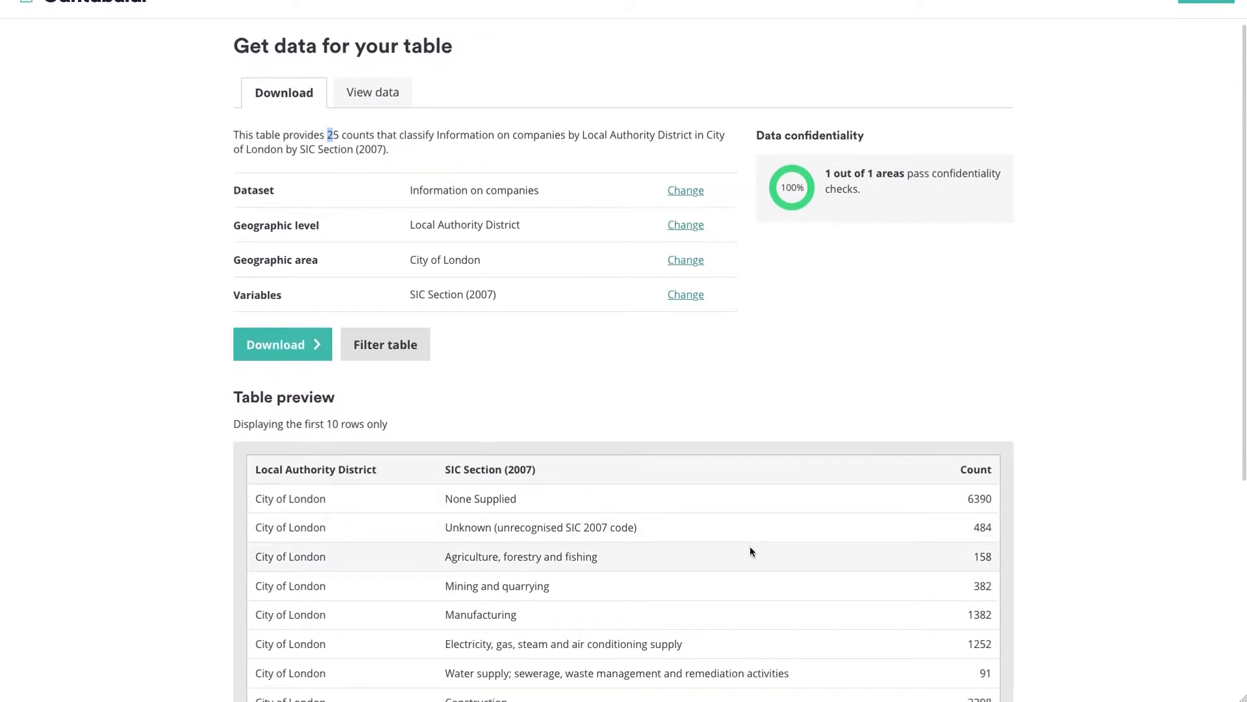
scroll(752, 546, up, 1)
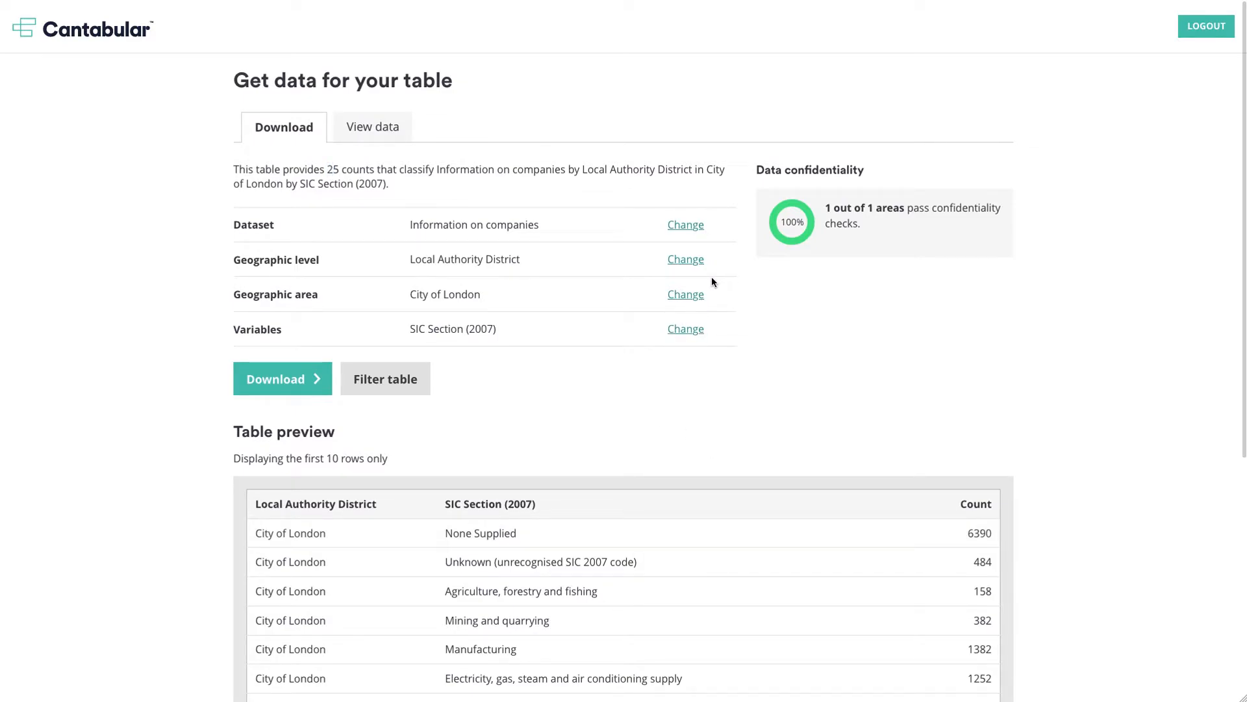
Change the table's geographic area to all Local Authority Districts and save
click(698, 293)
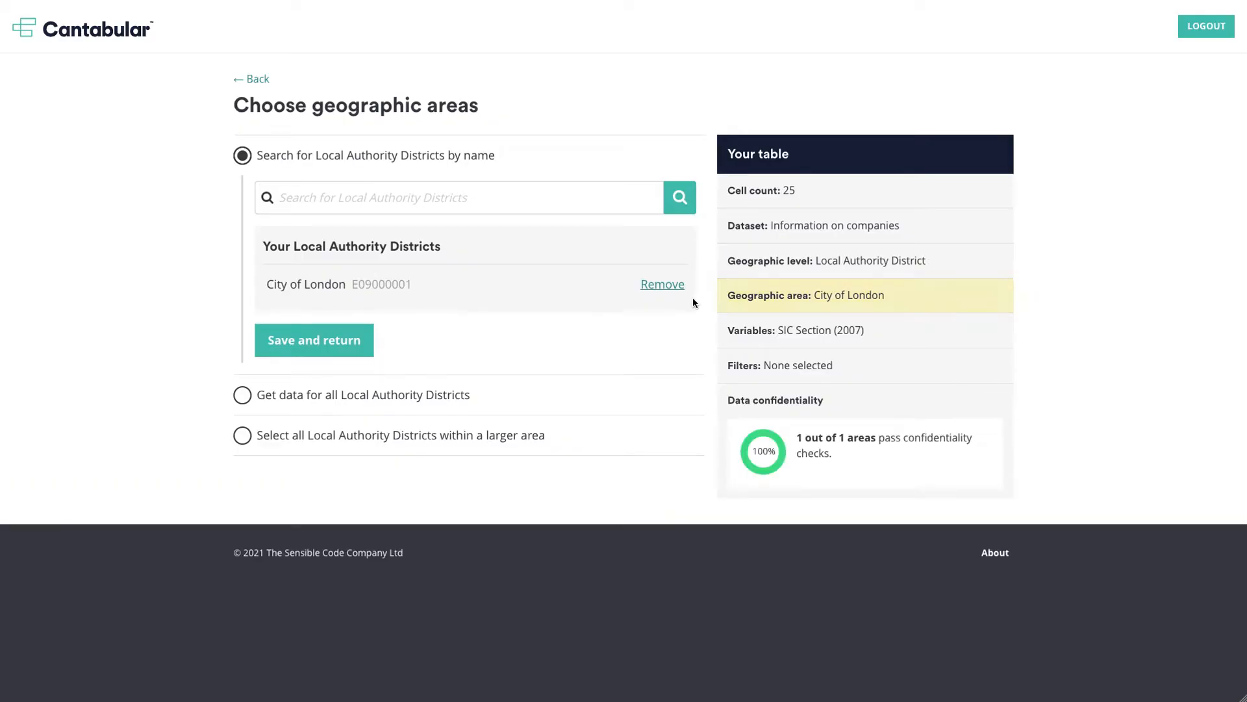
click(459, 396)
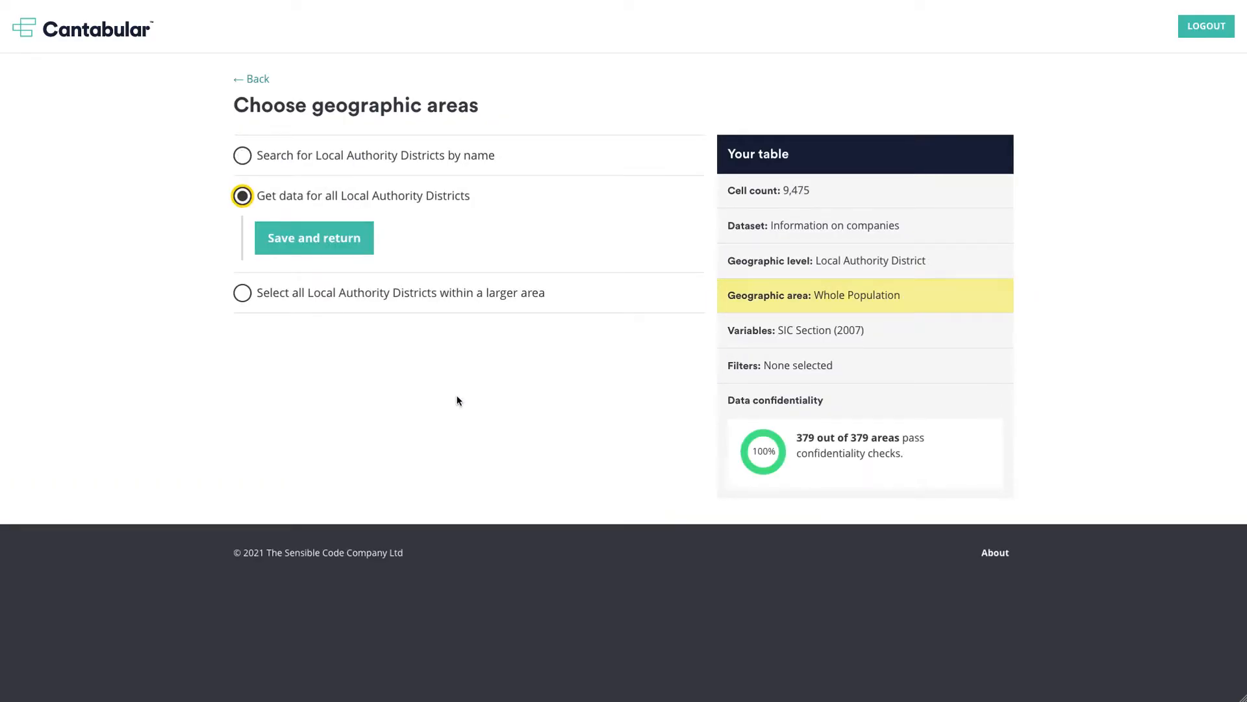
click(325, 246)
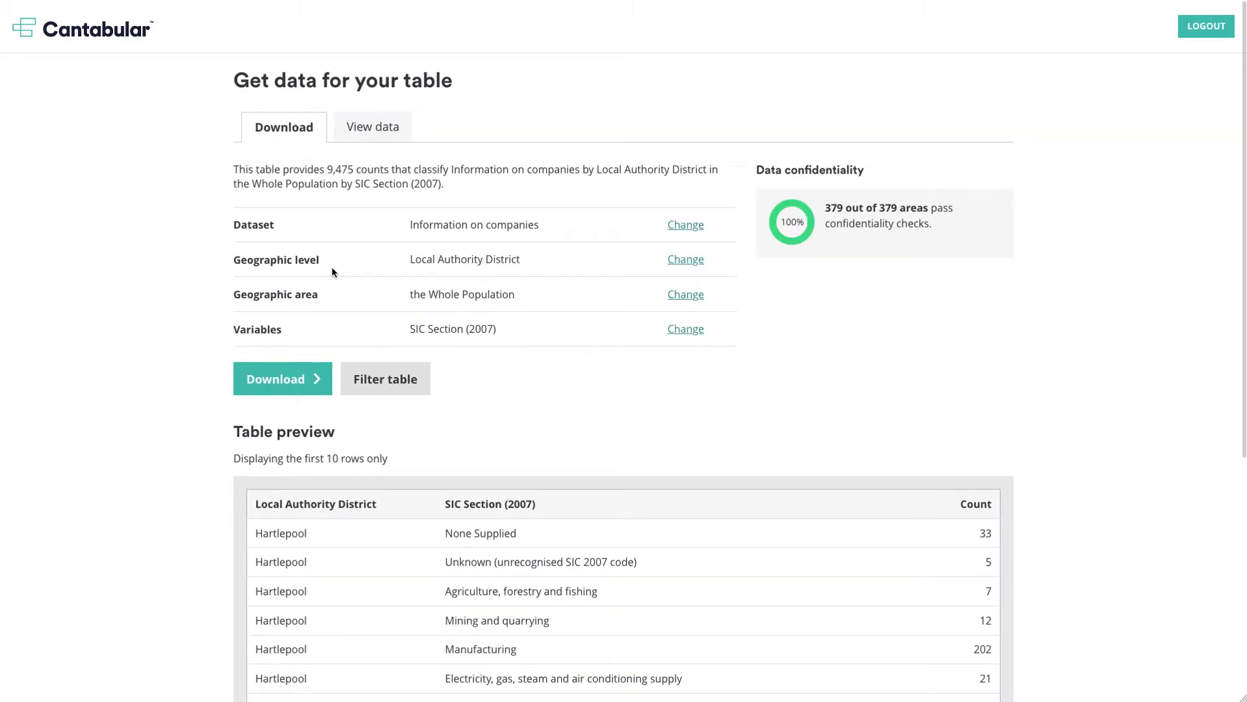
Change the table's geographic level to Output Area and save
click(690, 262)
click(331, 324)
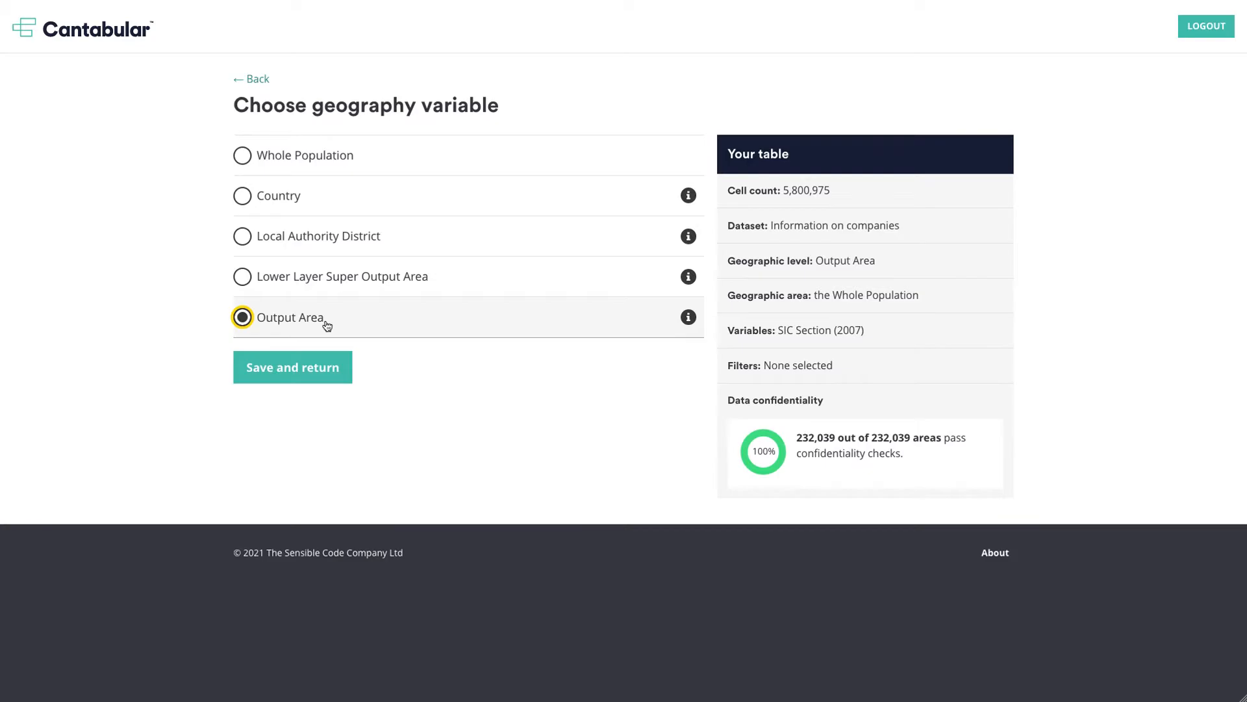
click(303, 375)
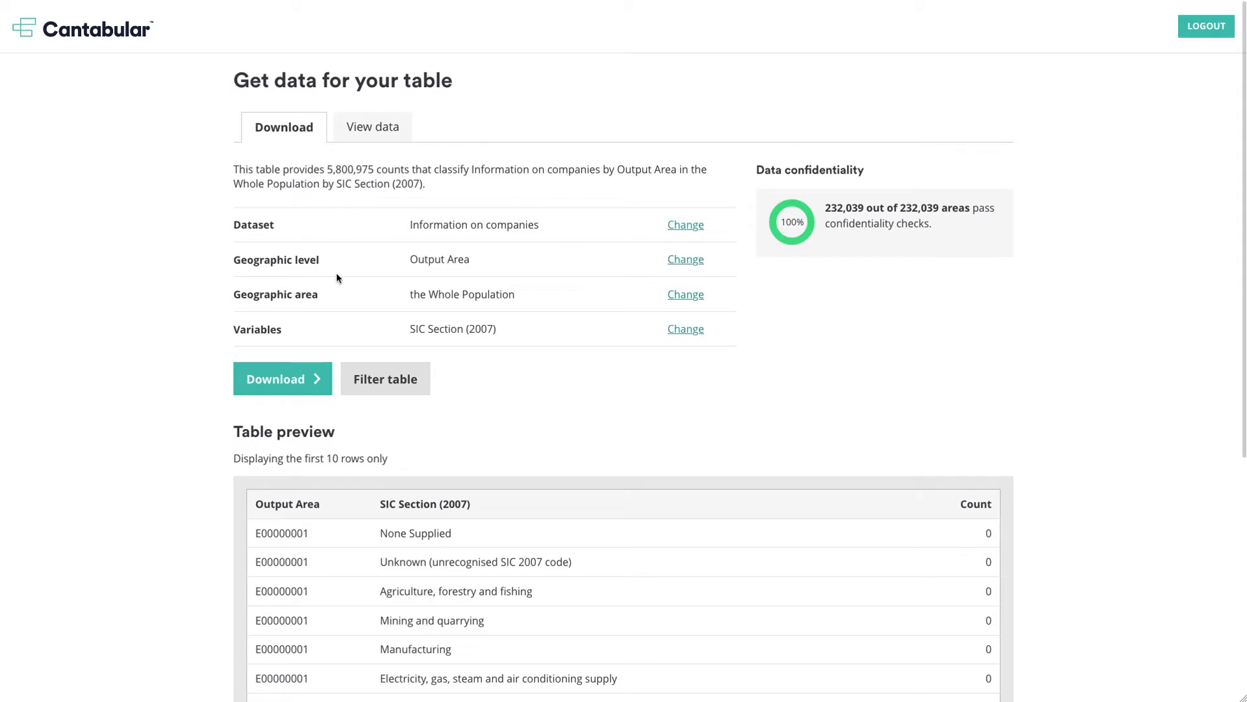
Add the Incorporation Year variable with 14 categories, check its list of 10 year bands, and save the table
click(674, 333)
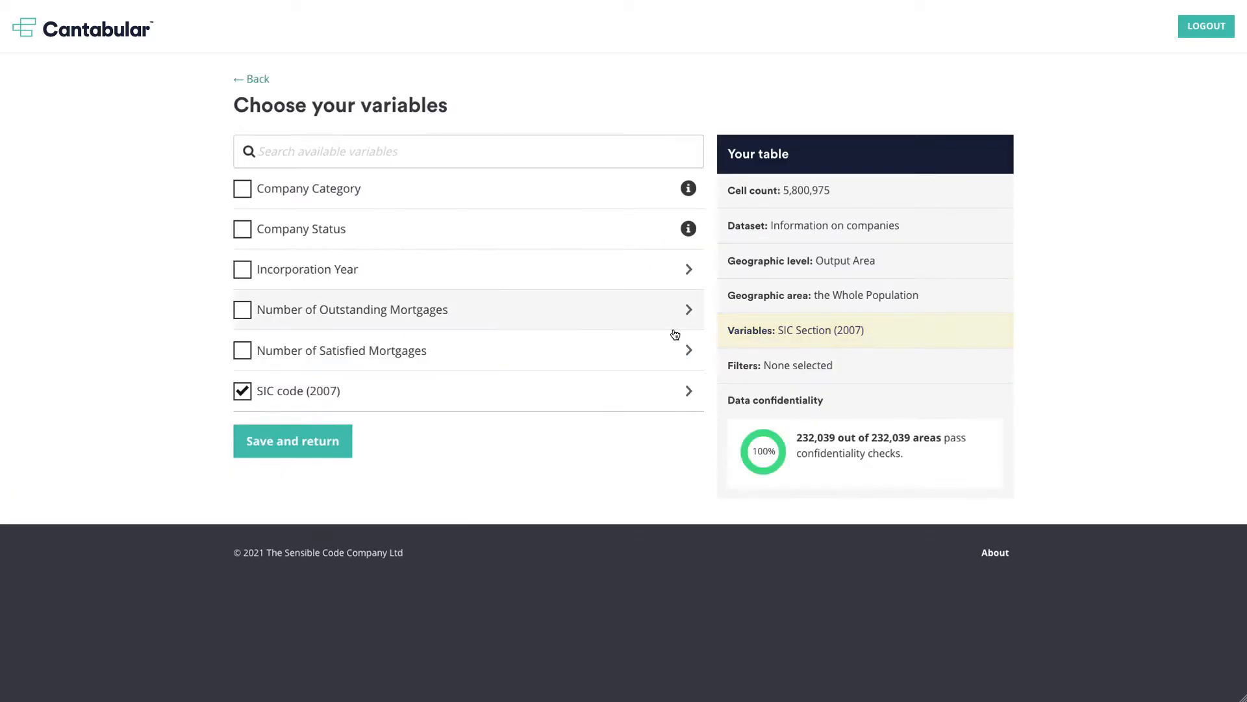
click(478, 284)
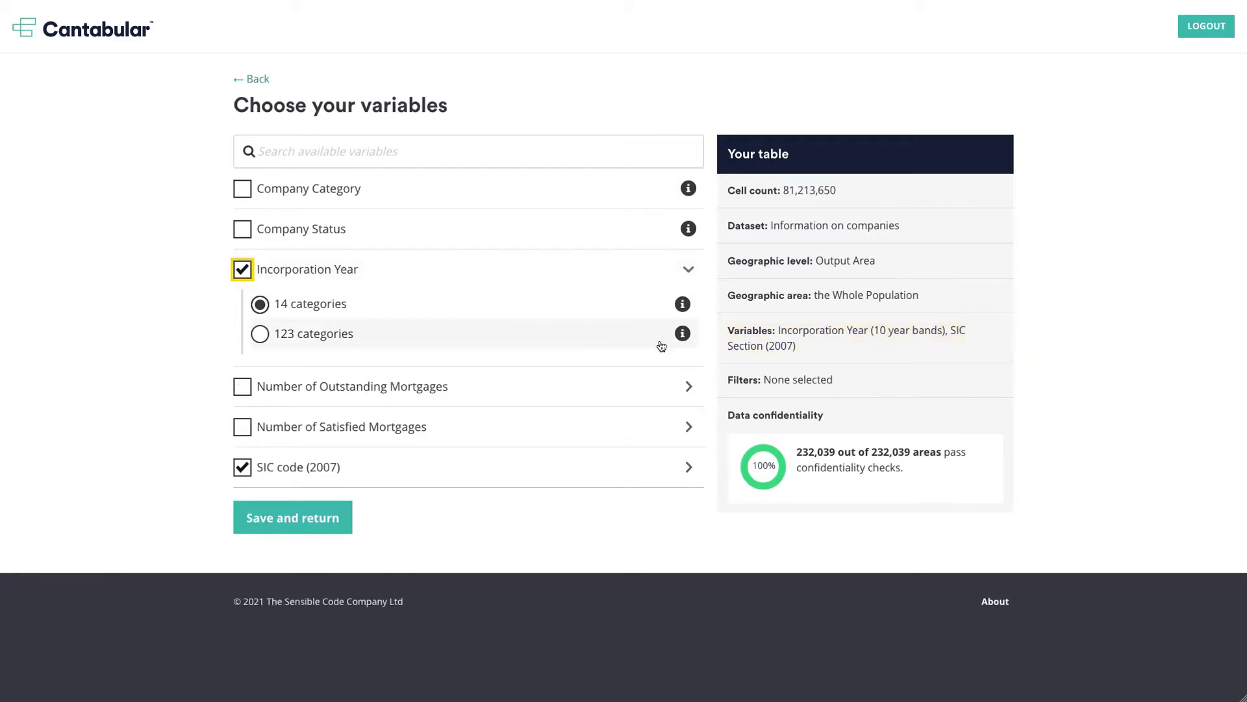
click(682, 305)
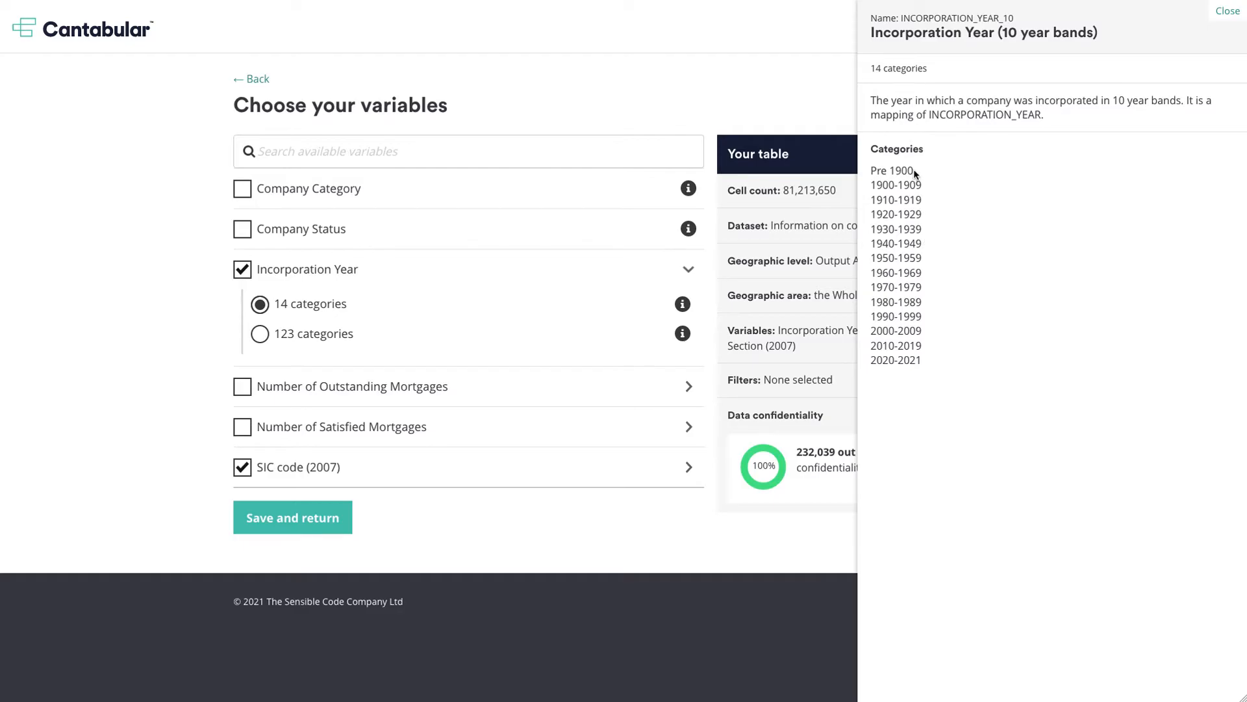
click(283, 530)
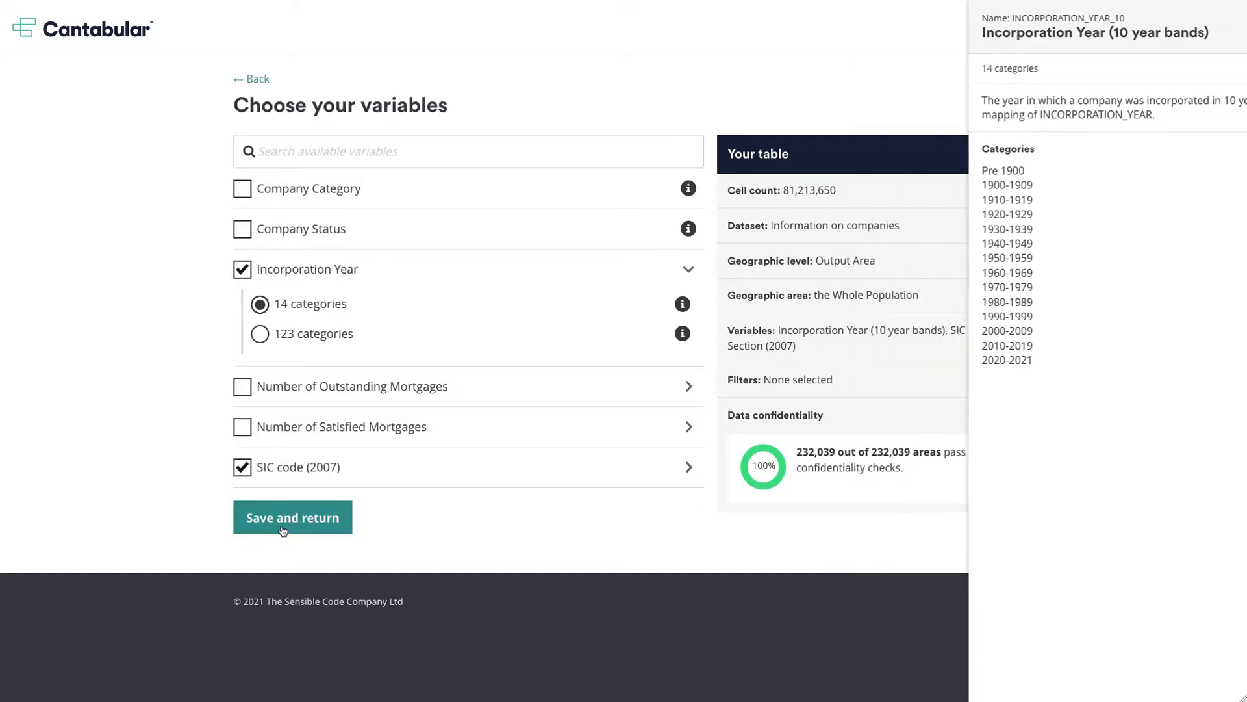
click(304, 529)
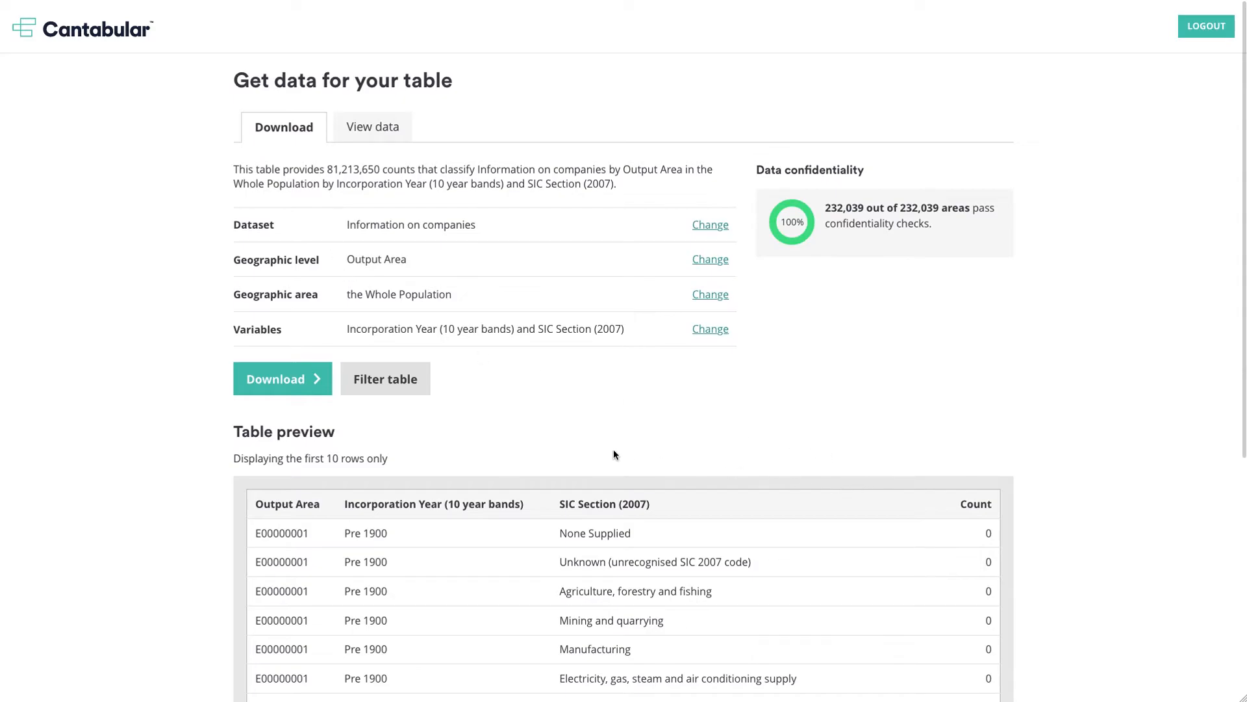
Check the table's available download formats and the variables offered for filtering, without downloading or filtering anything
click(315, 383)
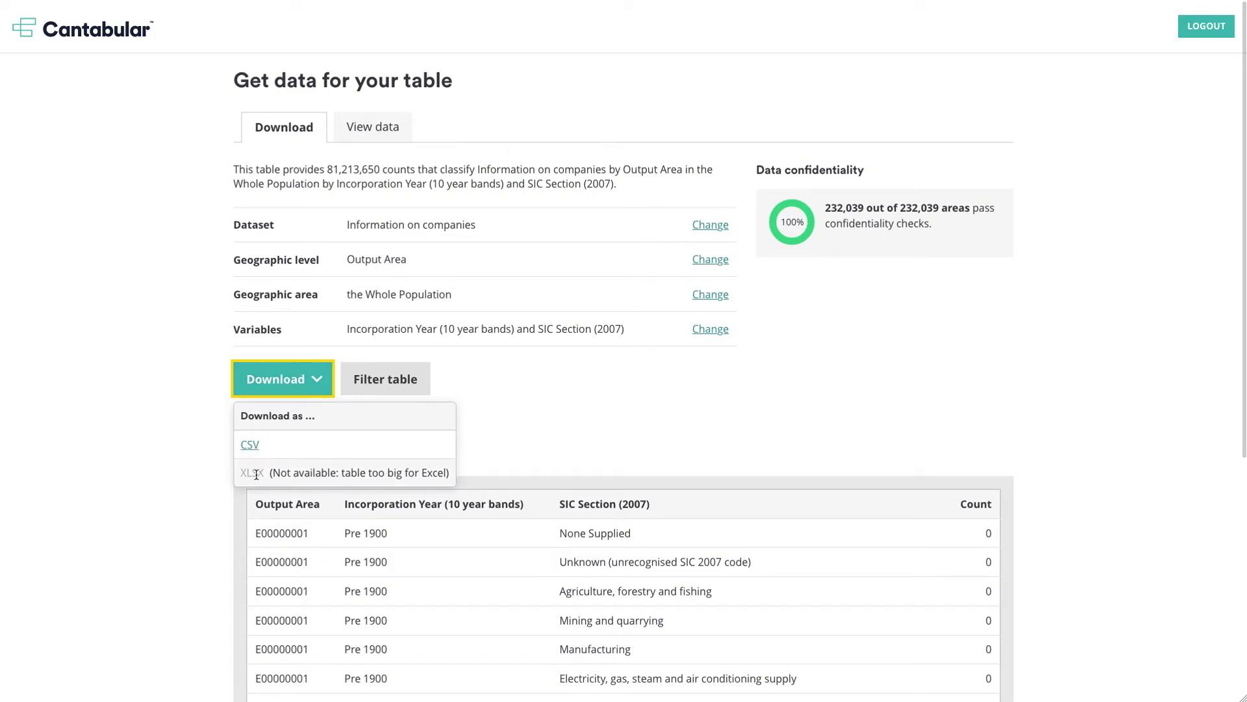
click(620, 407)
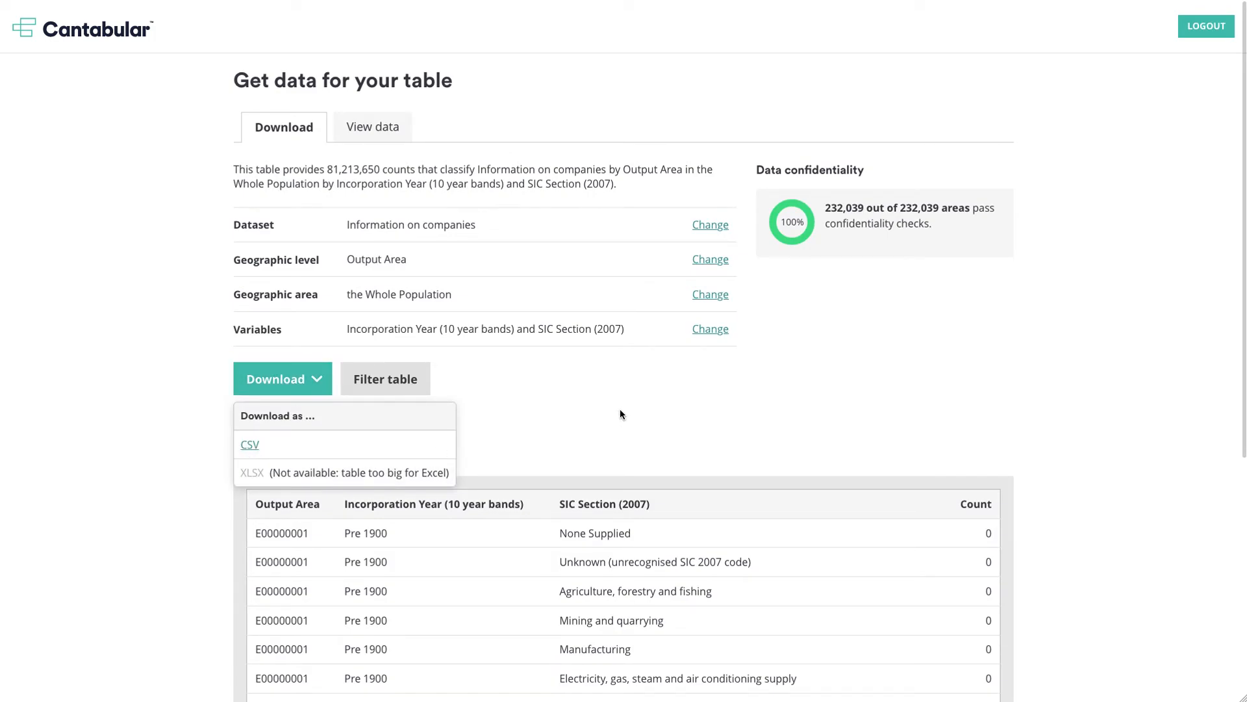
click(376, 390)
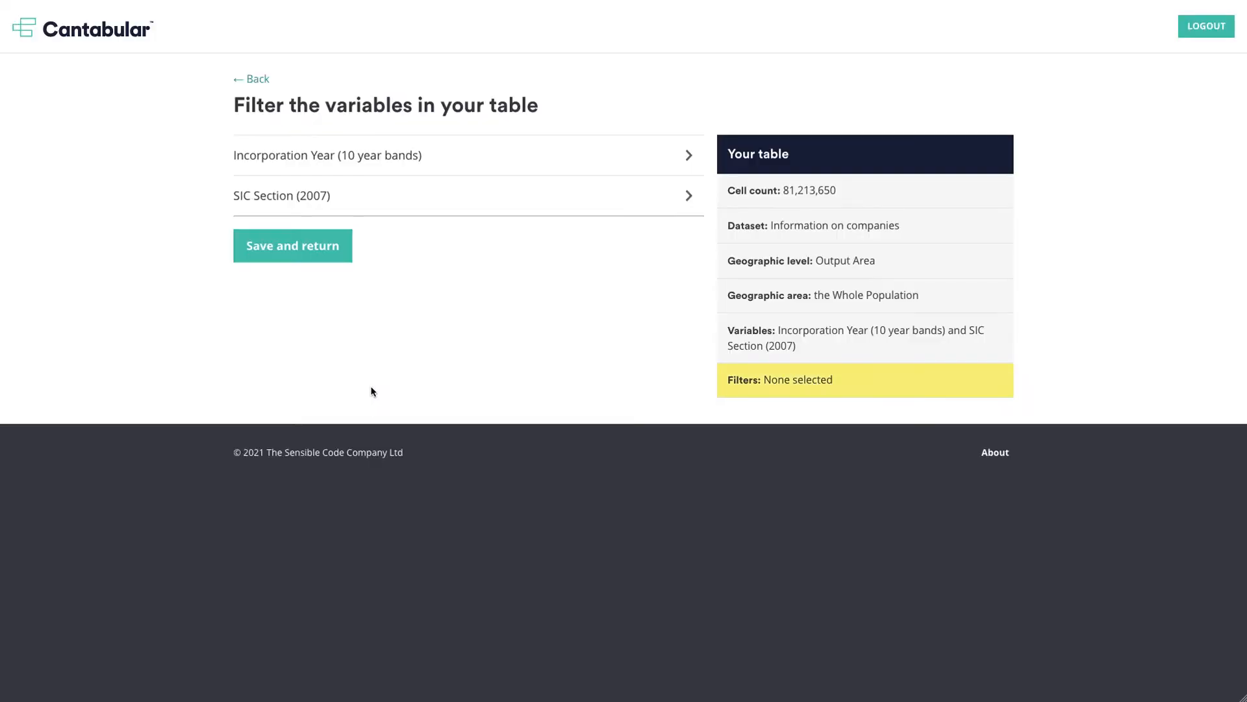
click(255, 80)
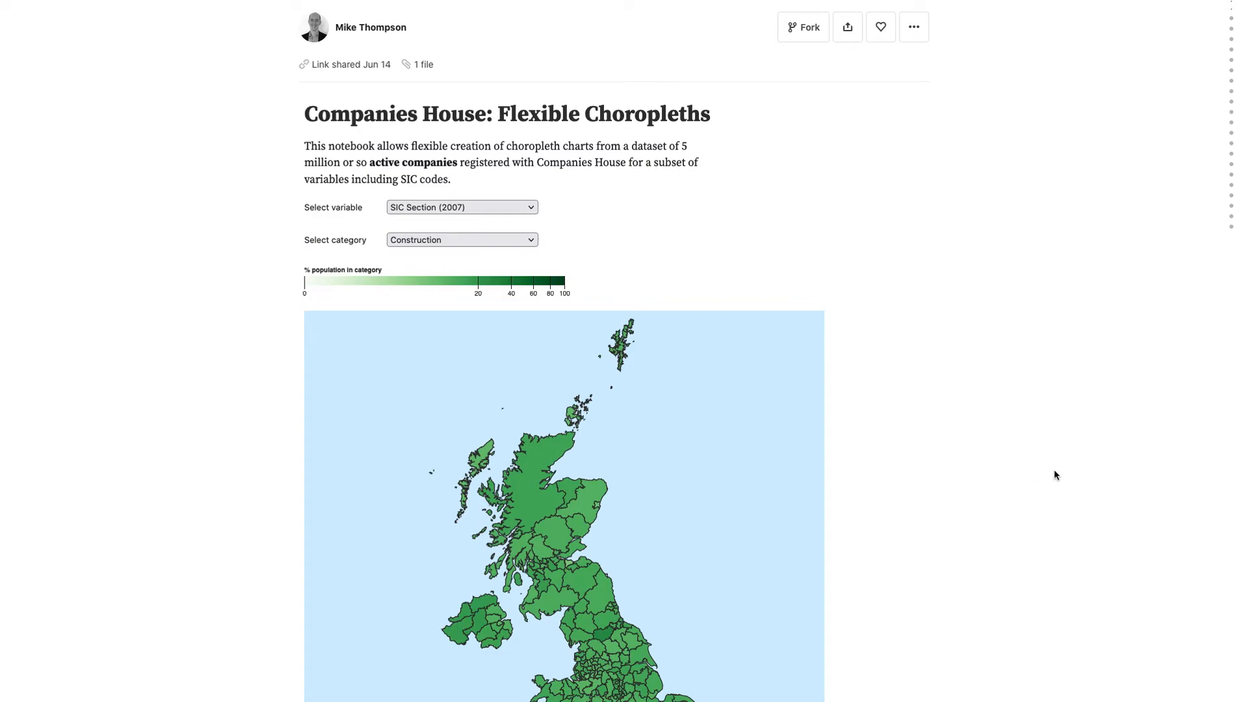
In the Flexible Choropleths notebook, map the SIC Division (2007) variable with the category Fishing and aquaculture
scroll(1052, 475, down, 1)
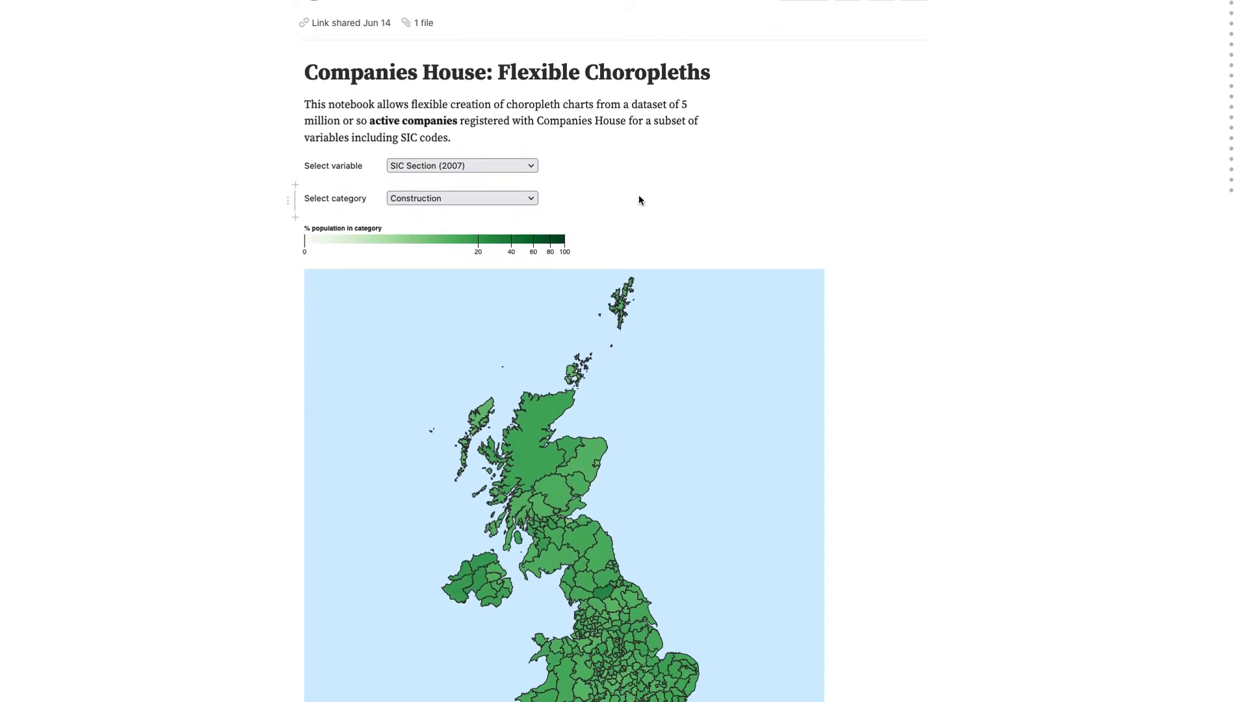
click(524, 164)
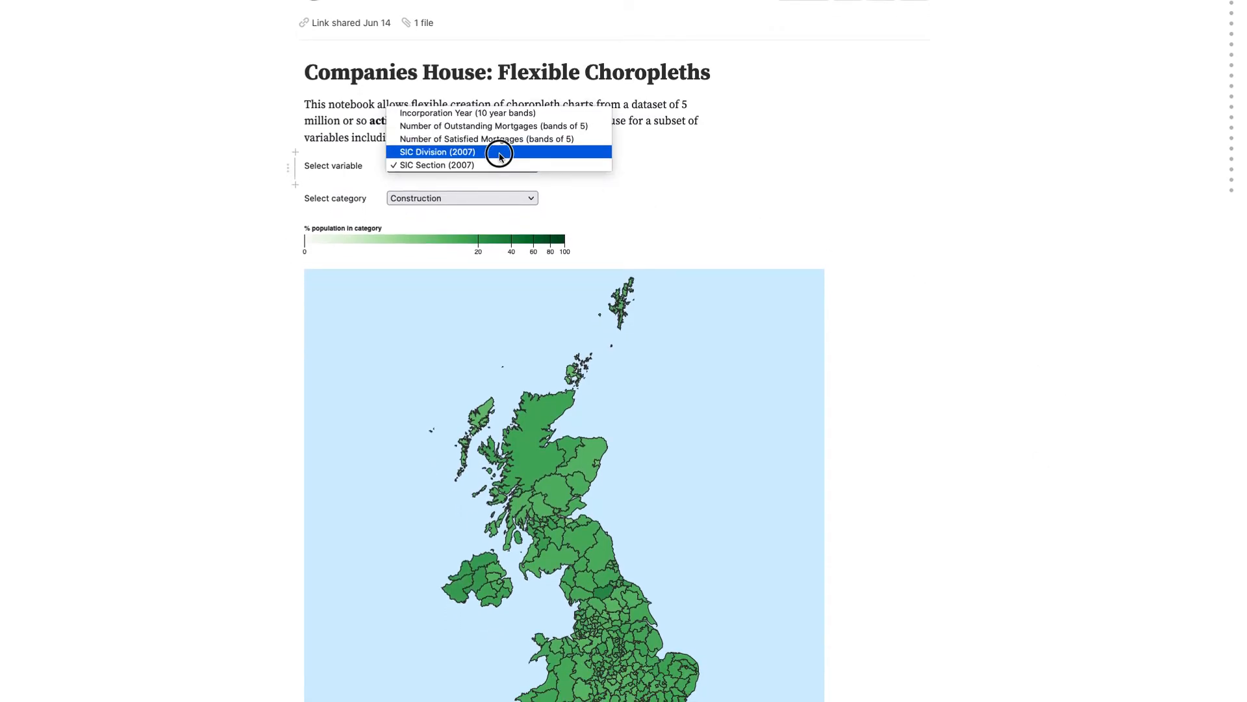
click(500, 153)
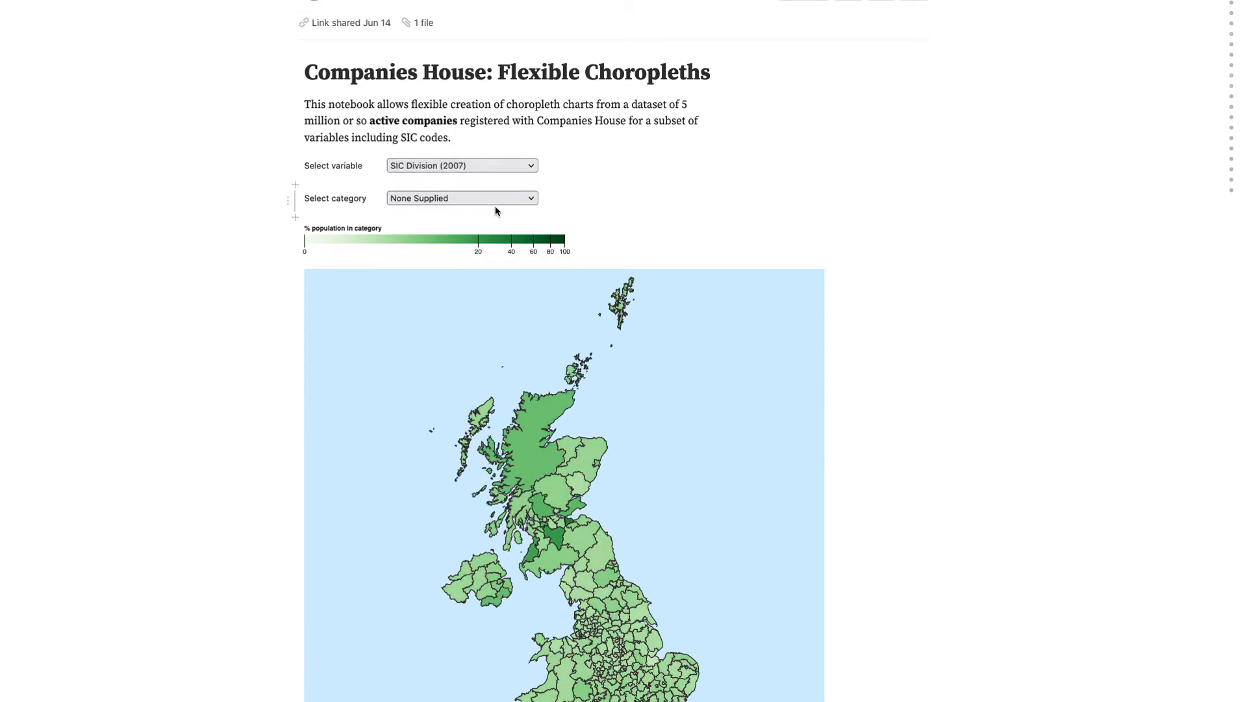
click(496, 202)
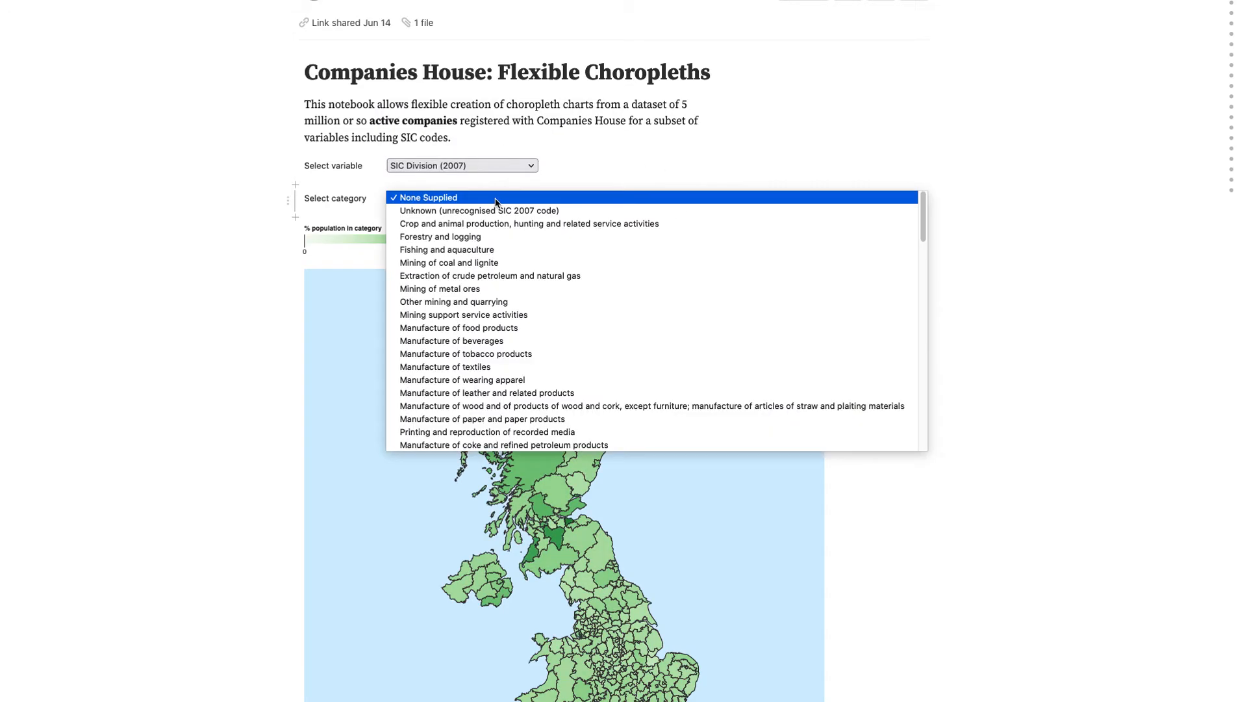
click(483, 250)
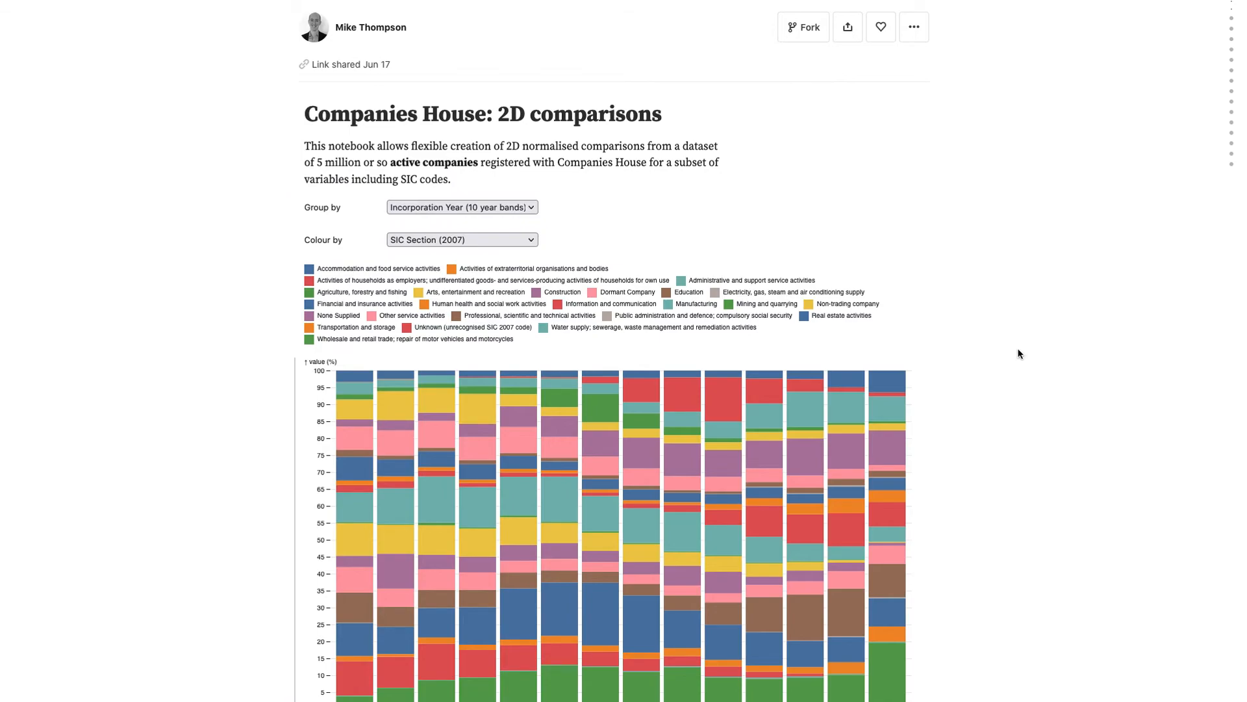
In the 2D comparisons notebook, examine the stacked chart of SIC Section (2007) grouped by incorporation year bands
scroll(1034, 433, down, 1)
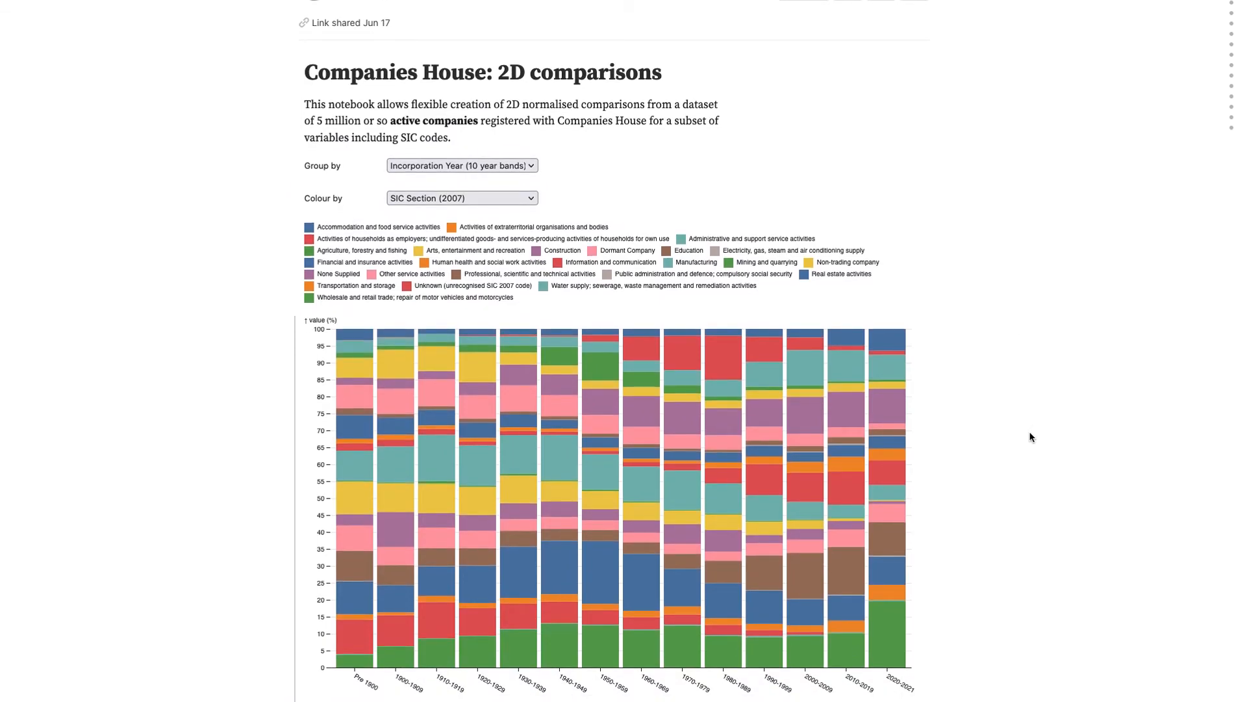
scroll(1072, 439, down, 1)
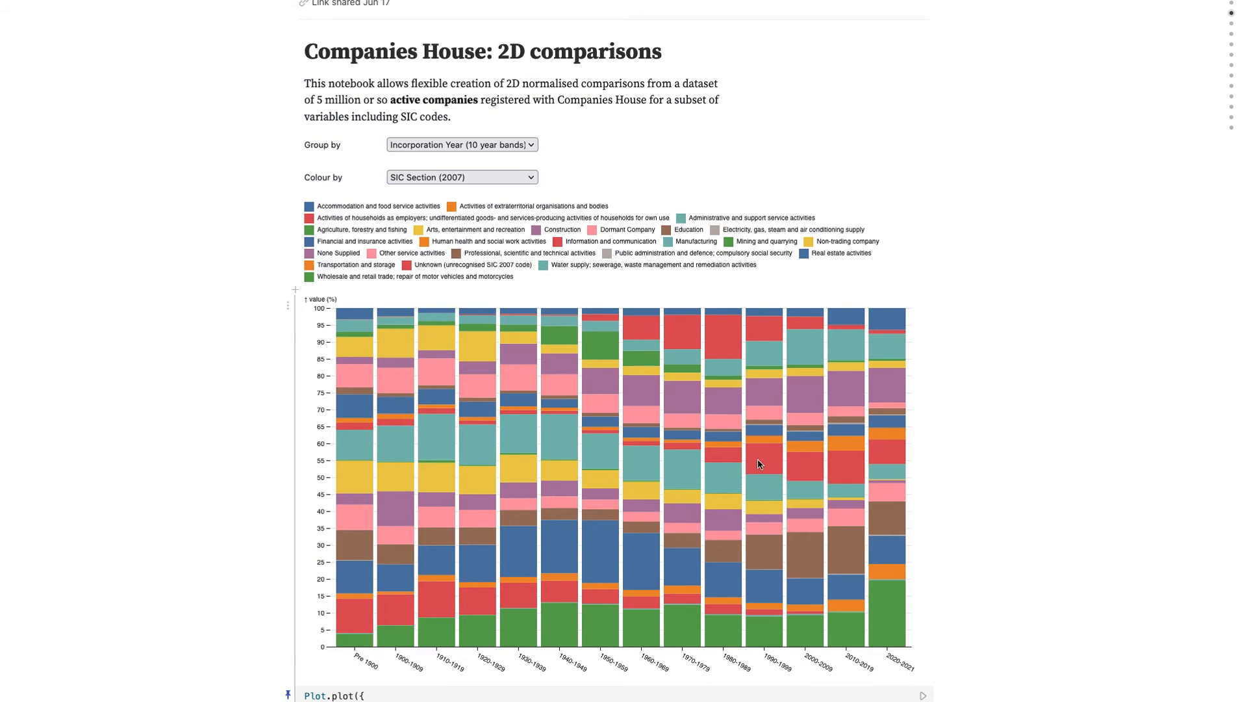
mouse_move(758, 459)
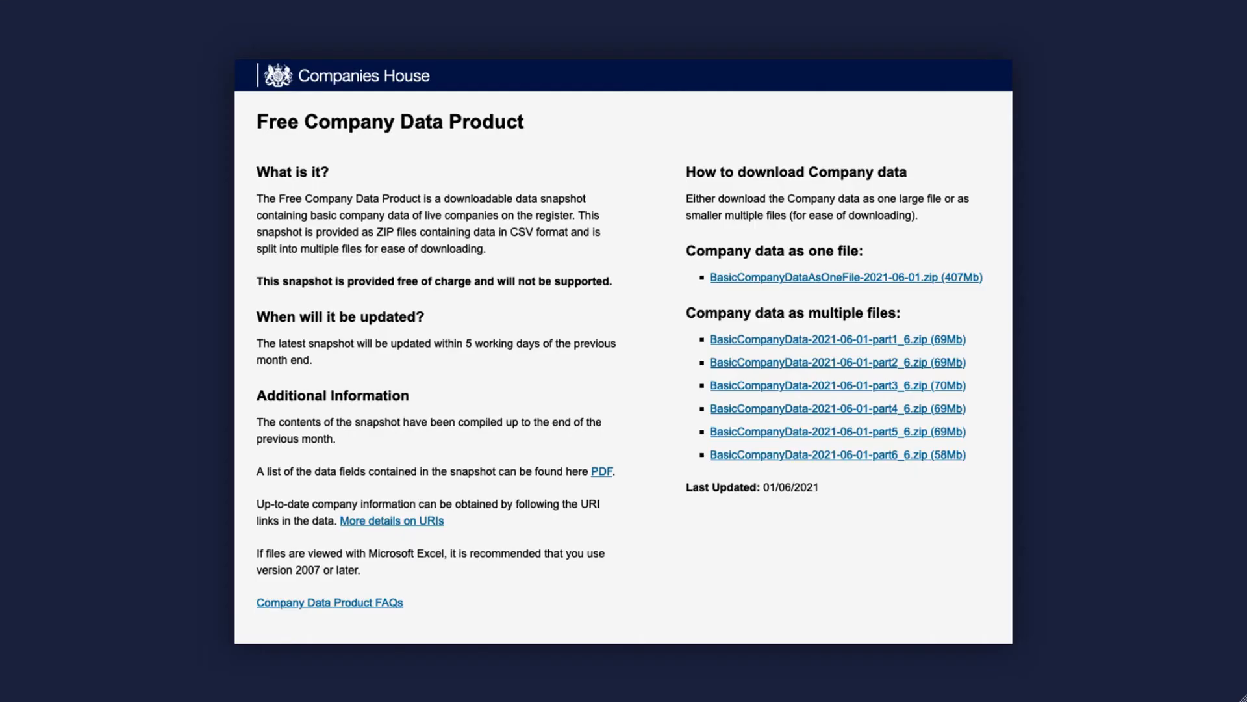
click(568, 76)
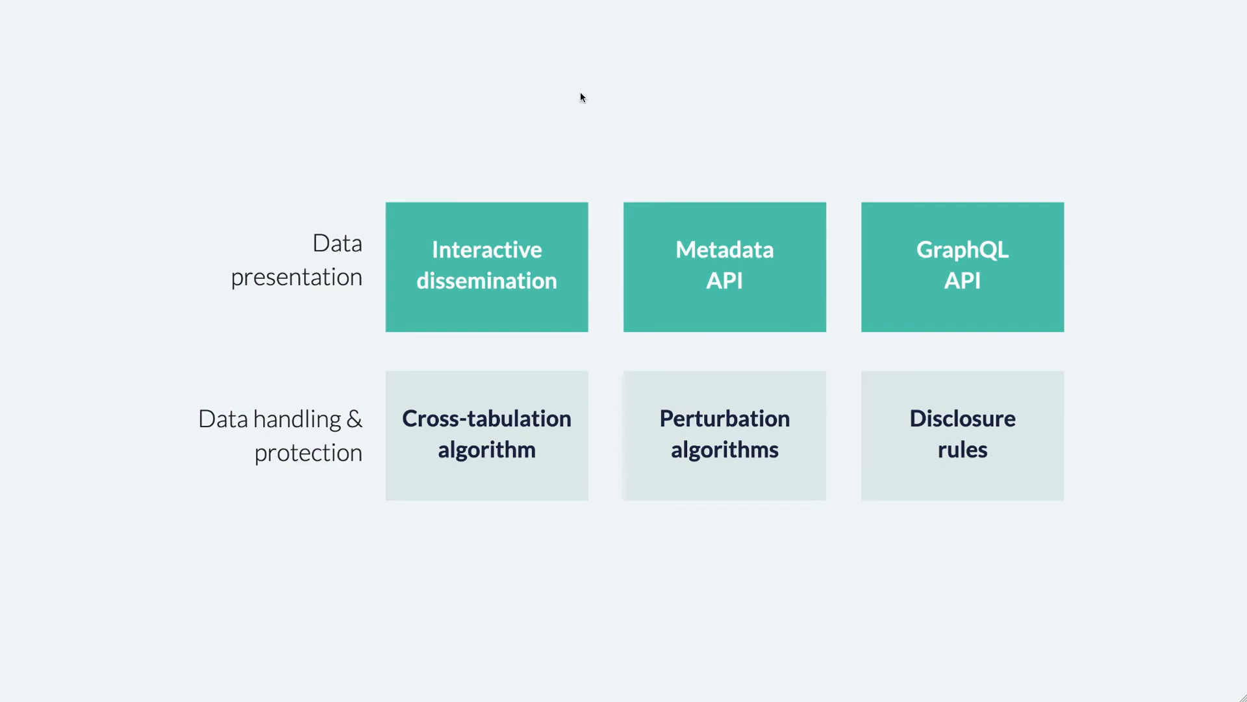
click(582, 98)
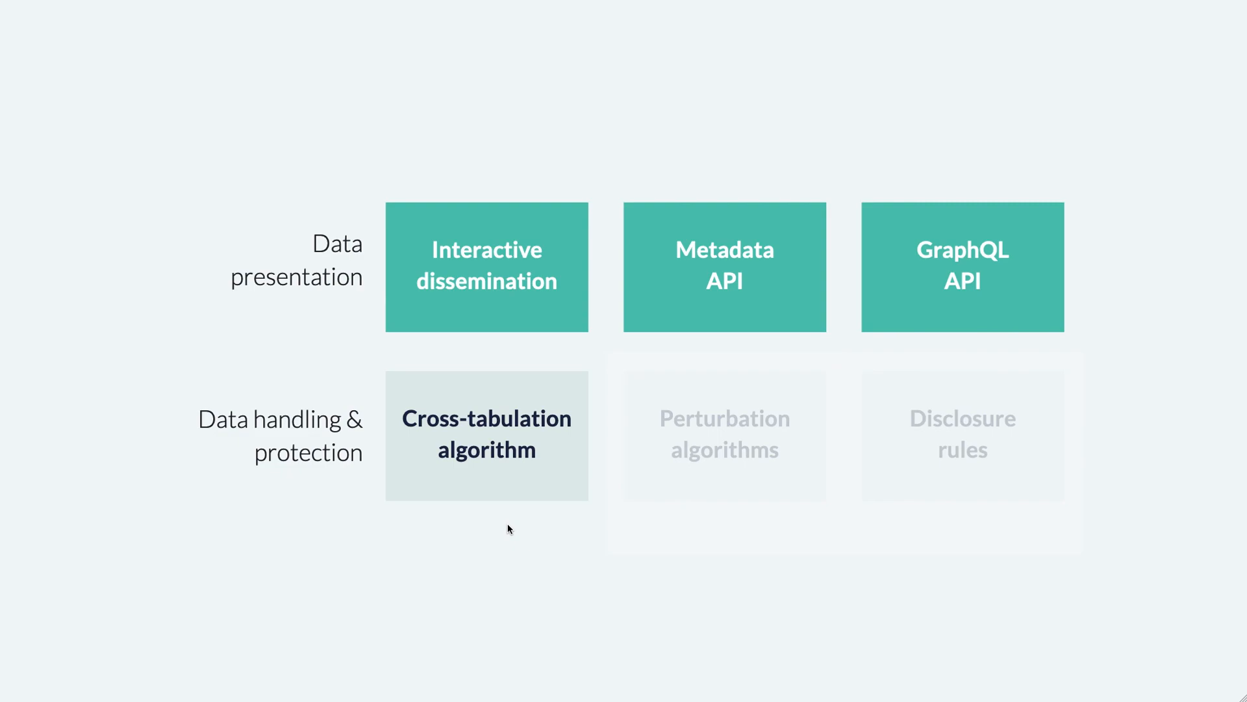
key(Right)
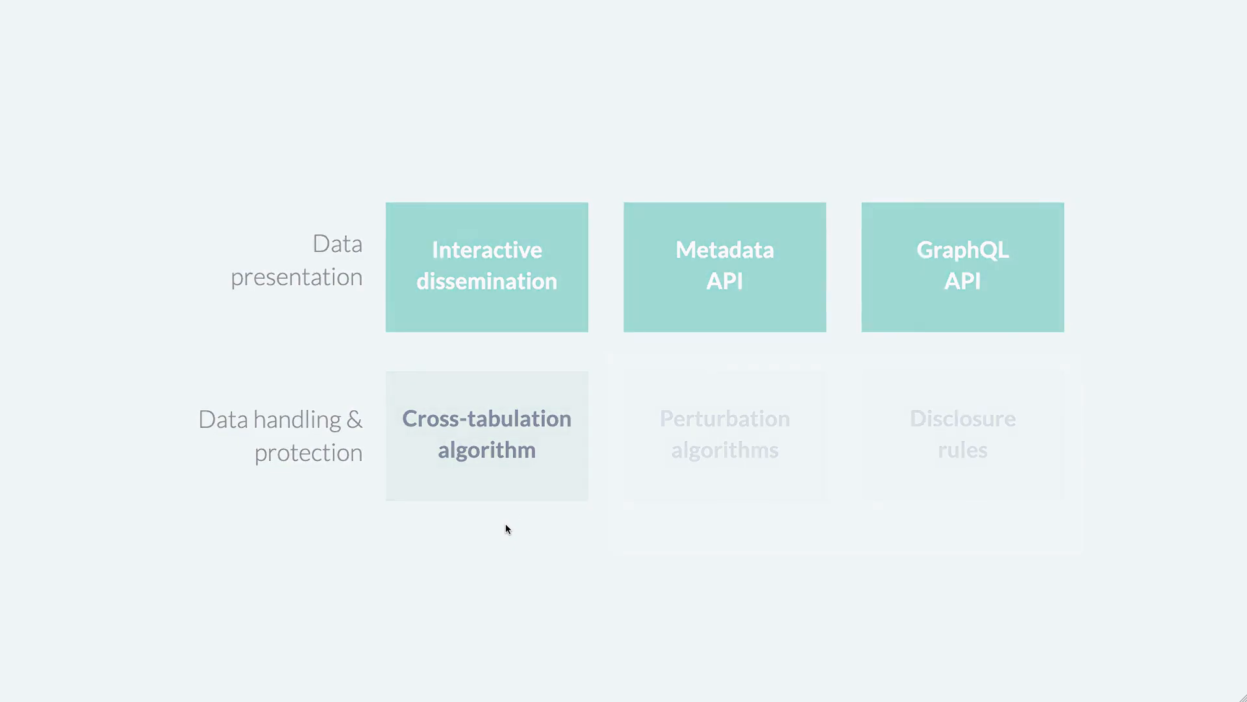